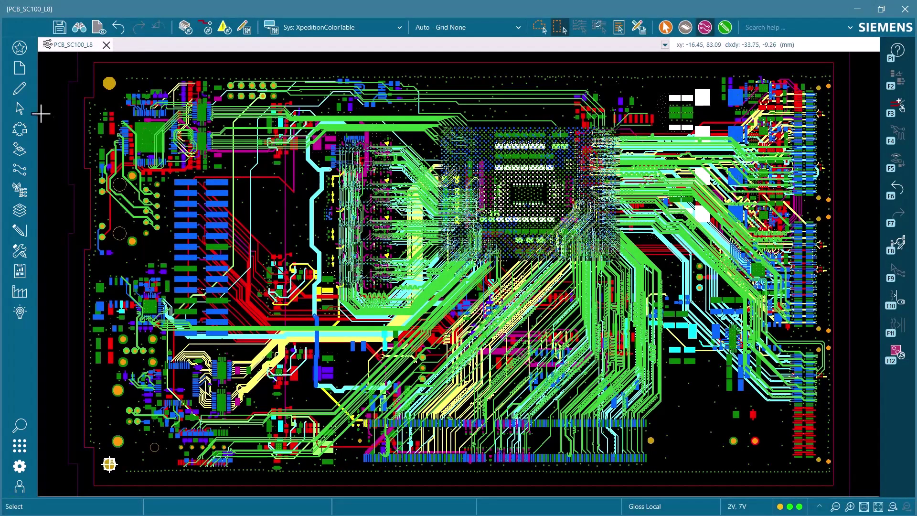
# Open the Place command panel listing Component Explorer, Place Fiducial and Place Mounting Hole
pyautogui.click(24, 151)
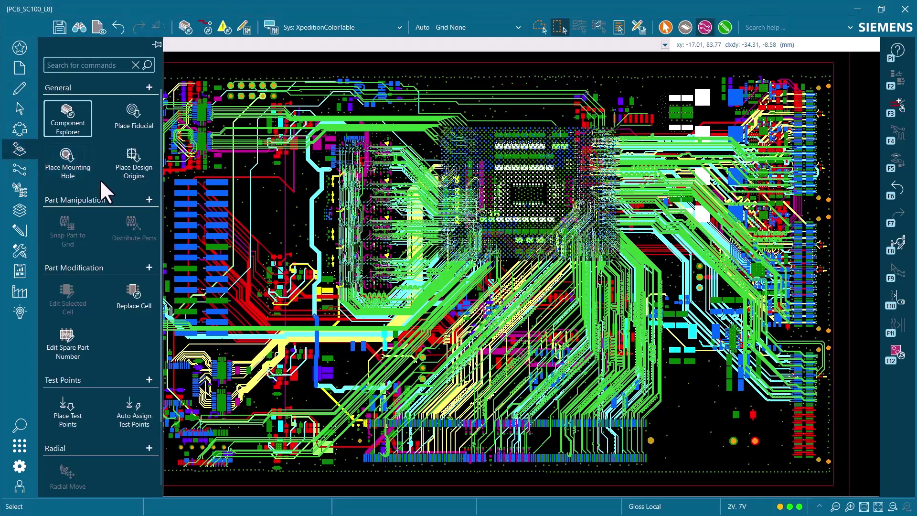
# Pin the command panel open, show the Route commands, and expand then collapse General
pyautogui.click(155, 44)
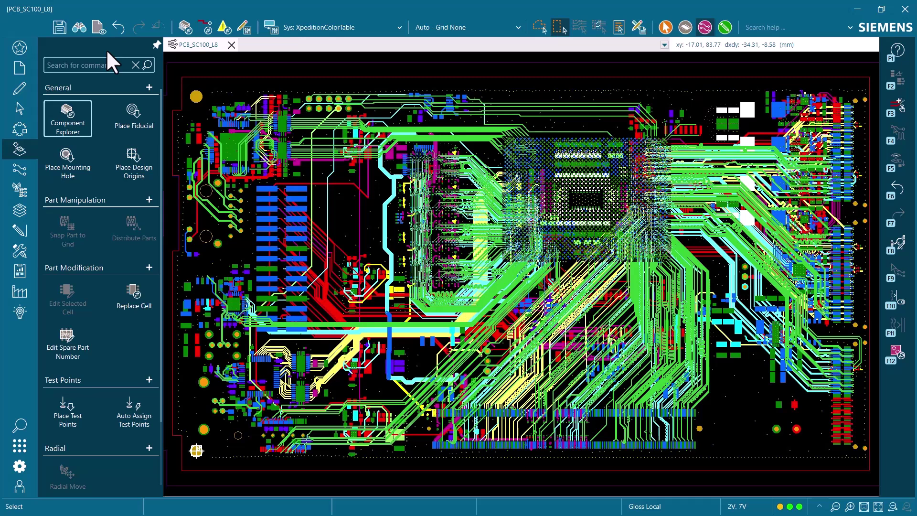
pyautogui.click(24, 167)
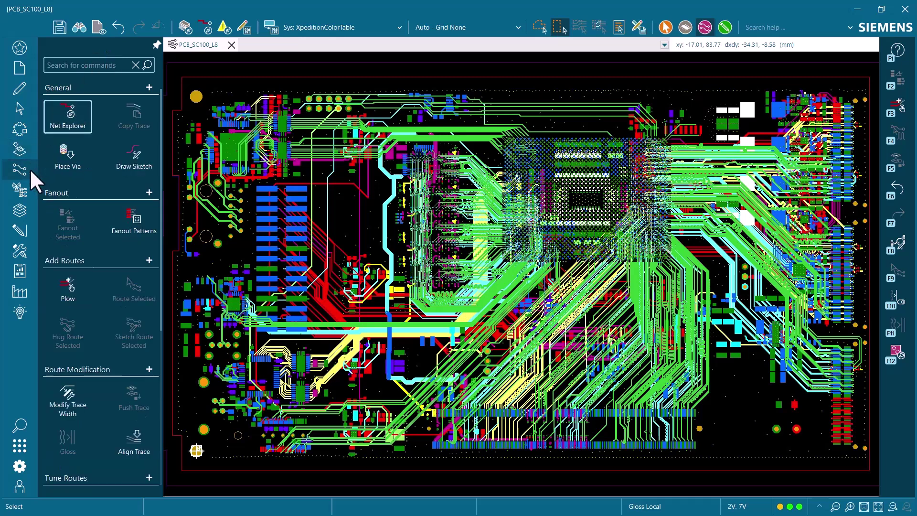
pyautogui.scroll(-3, 45, 176)
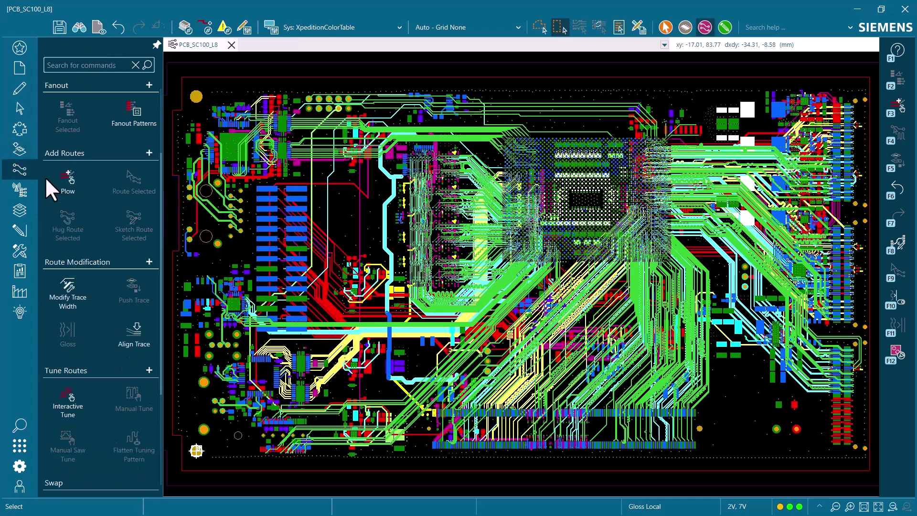
pyautogui.scroll(3, 46, 179)
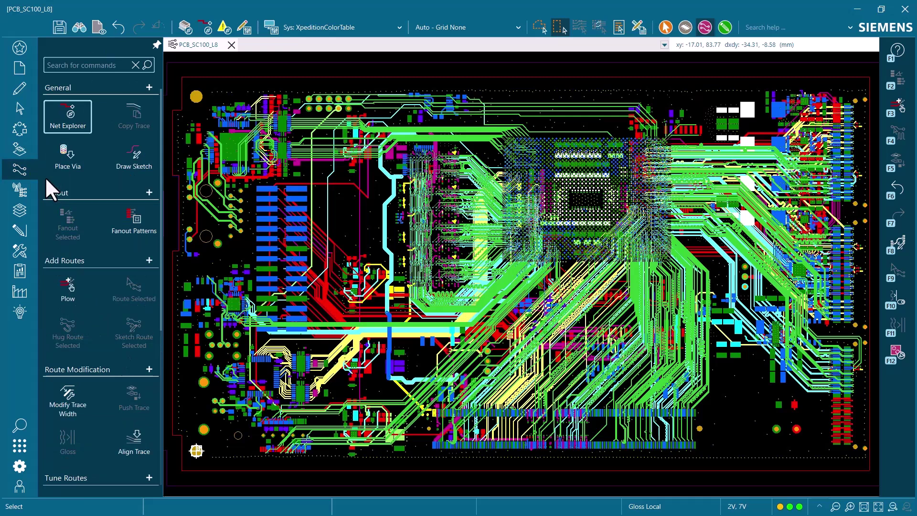
pyautogui.scroll(-2, 44, 177)
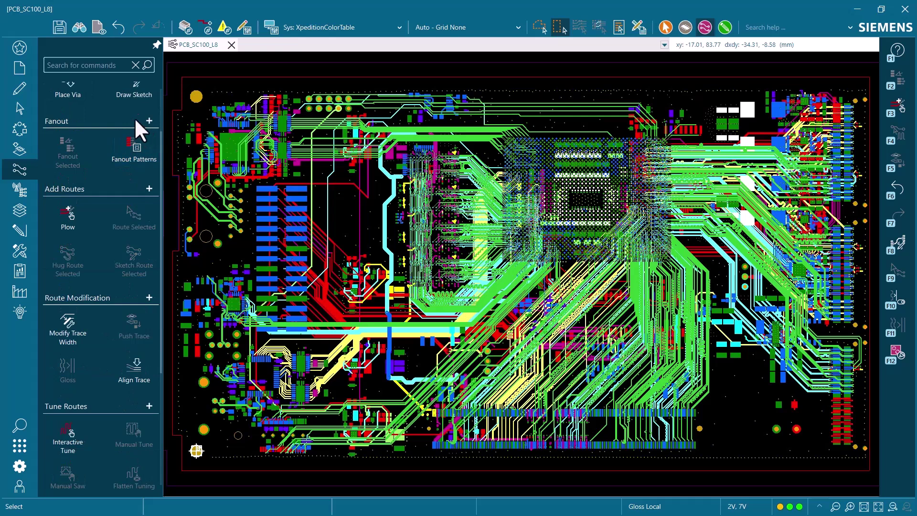
pyautogui.scroll(-1, 105, 121)
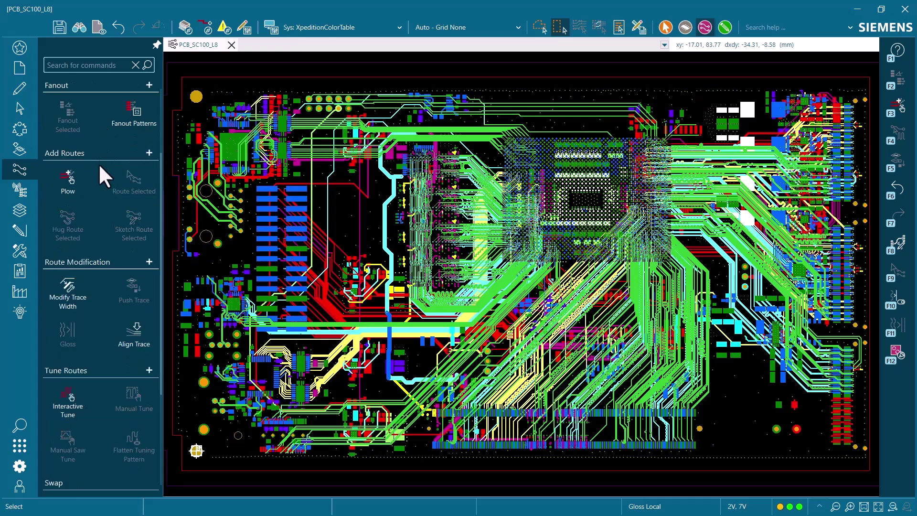
pyautogui.scroll(-3, 98, 172)
pyautogui.scroll(-1, 125, 275)
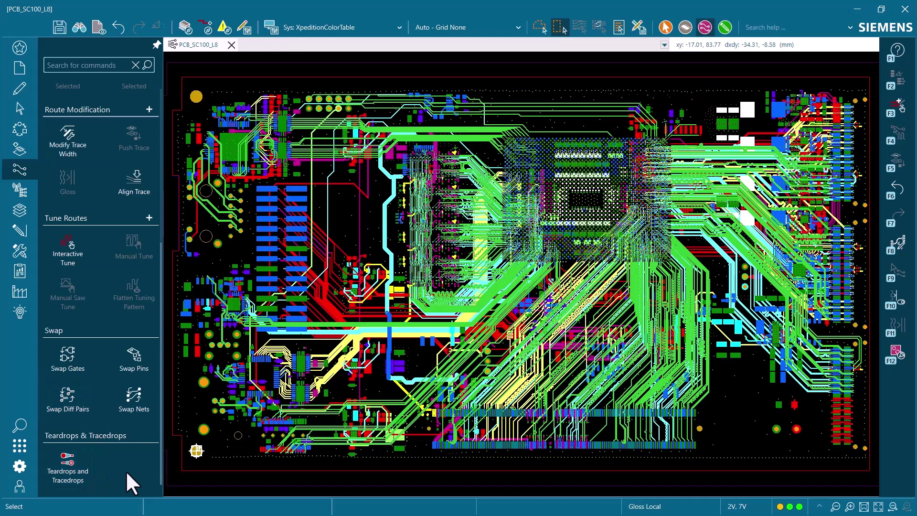
pyautogui.scroll(7, 126, 471)
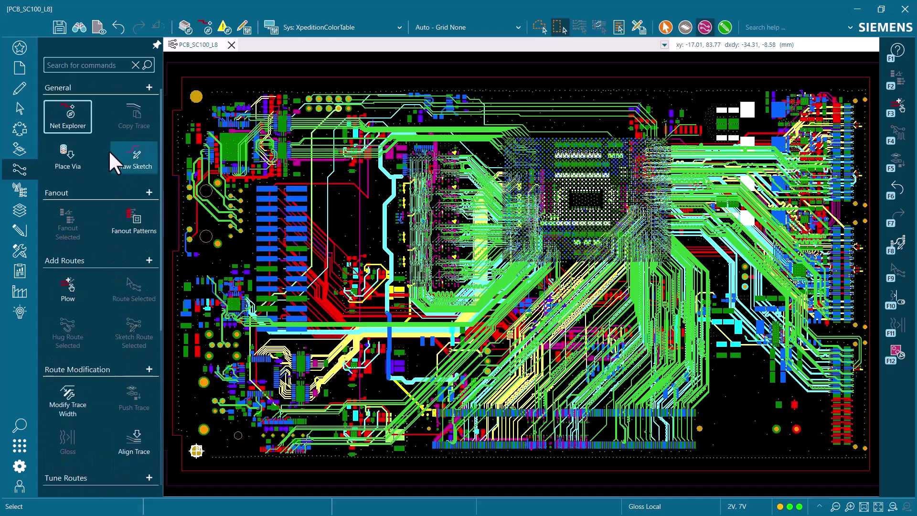
pyautogui.click(149, 87)
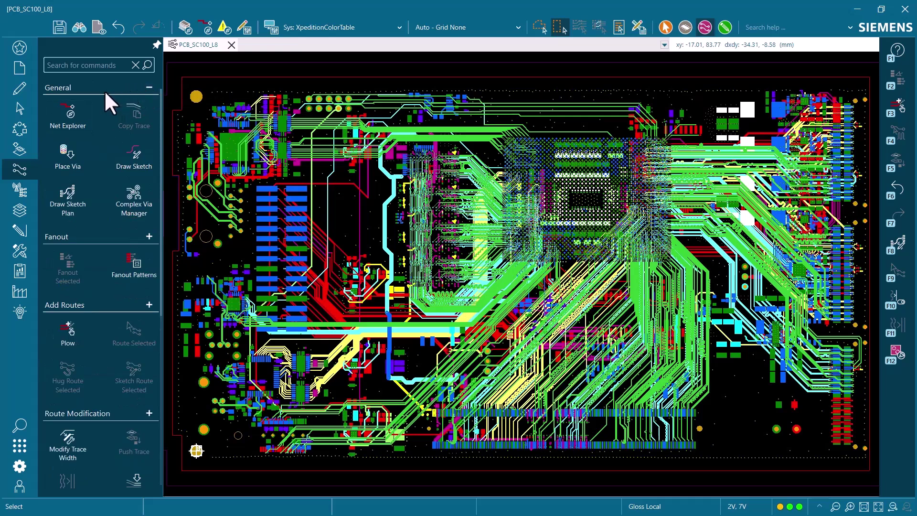
pyautogui.click(149, 87)
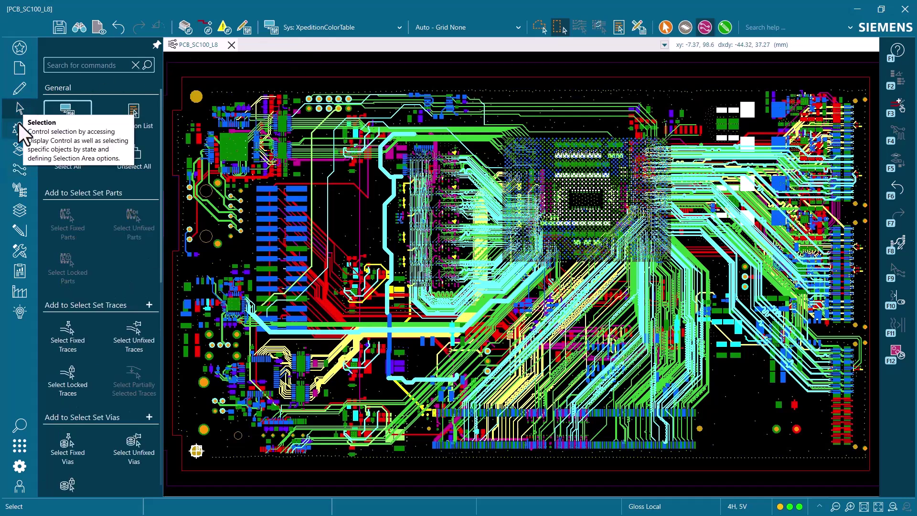
# Add Project Integration to the Top Bar, and check the colour scheme list without changing it
pyautogui.moveTo(20, 127)
pyautogui.rightClick(62, 164)
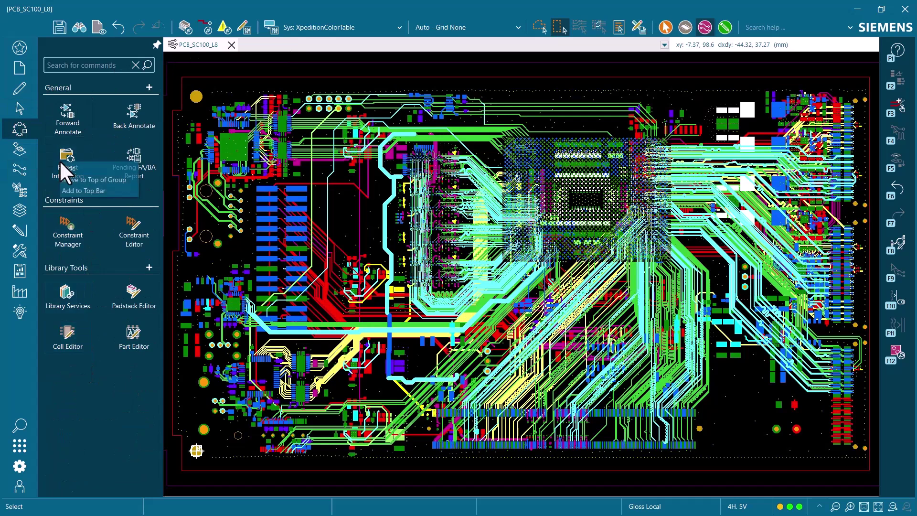
pyautogui.click(114, 191)
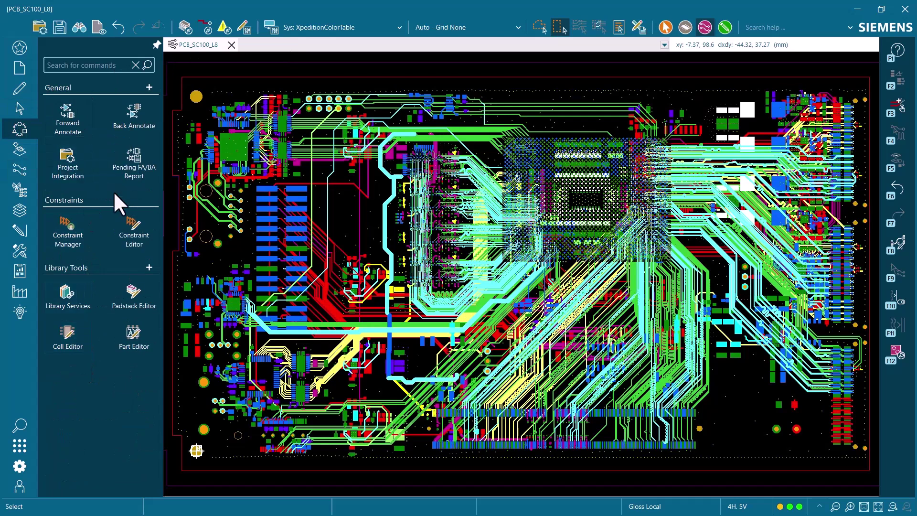
pyautogui.click(400, 28)
pyautogui.click(399, 28)
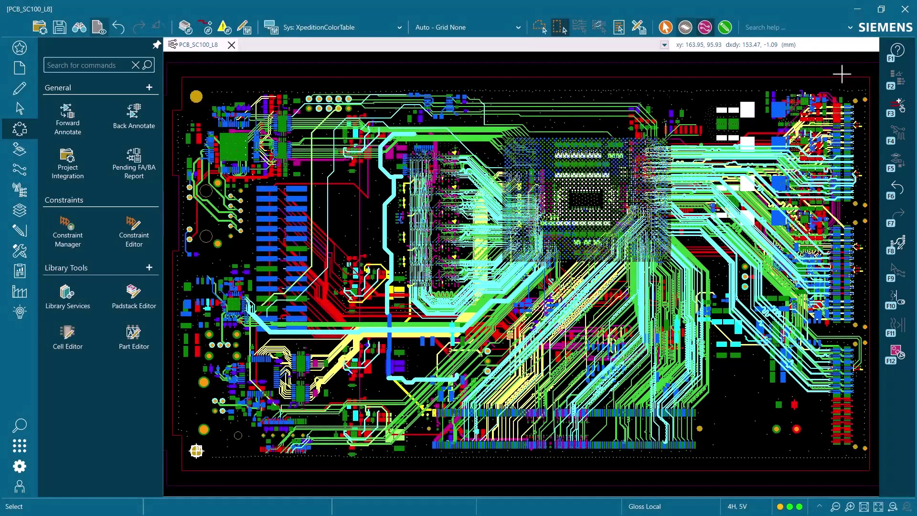
# Move diode D1000 rotated 180° into the open area right of the board
pyautogui.scroll(-1, 811, 393)
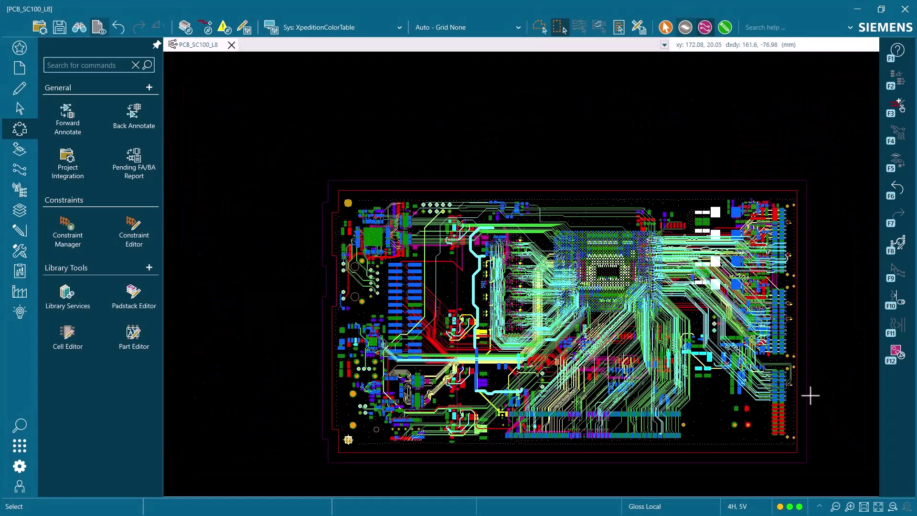
pyautogui.scroll(3, 842, 411)
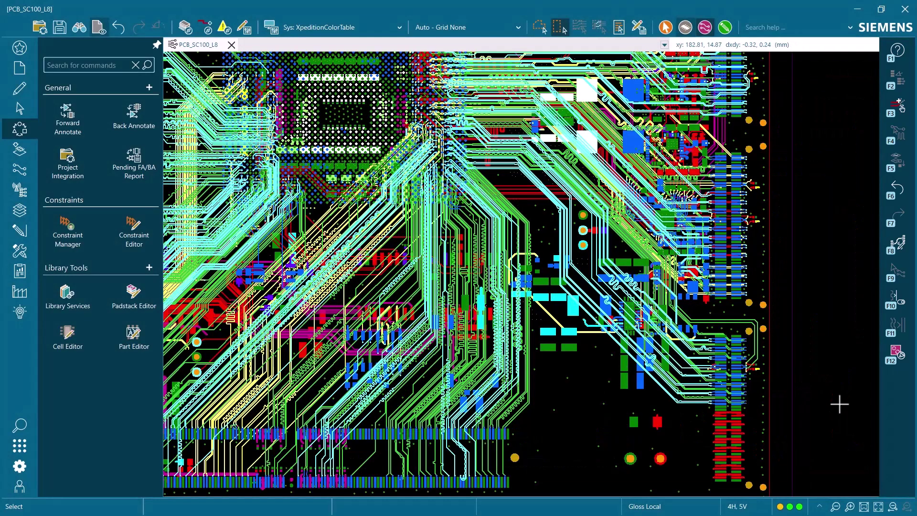
pyautogui.click(636, 427)
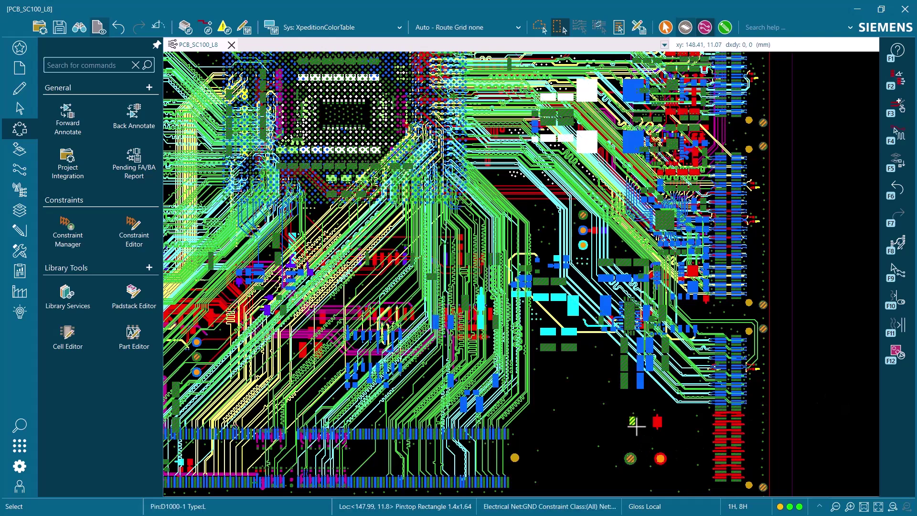
pyautogui.click(896, 89)
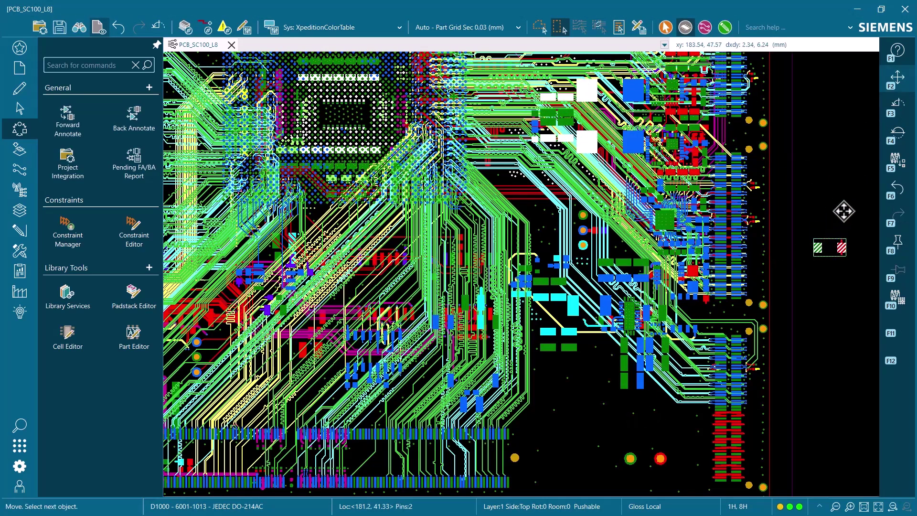
pyautogui.click(896, 130)
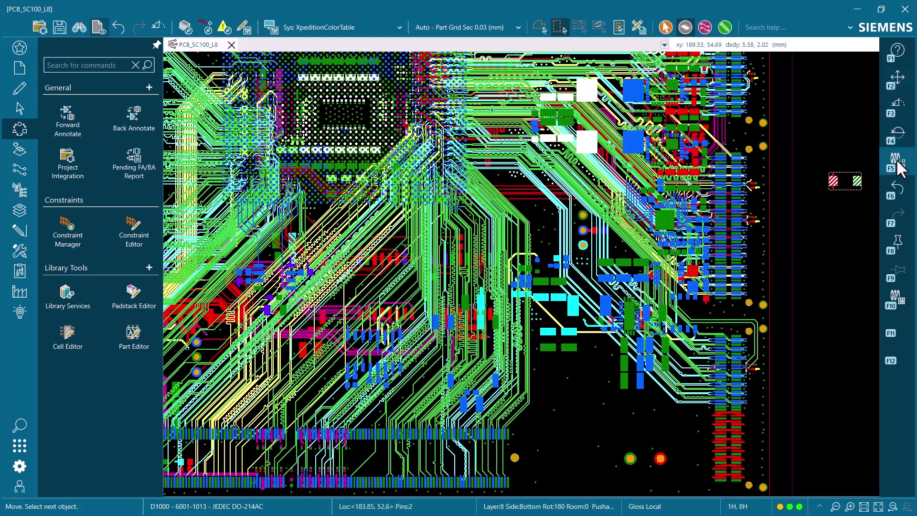
# Drop D1000 at its new spot
pyautogui.click(852, 153)
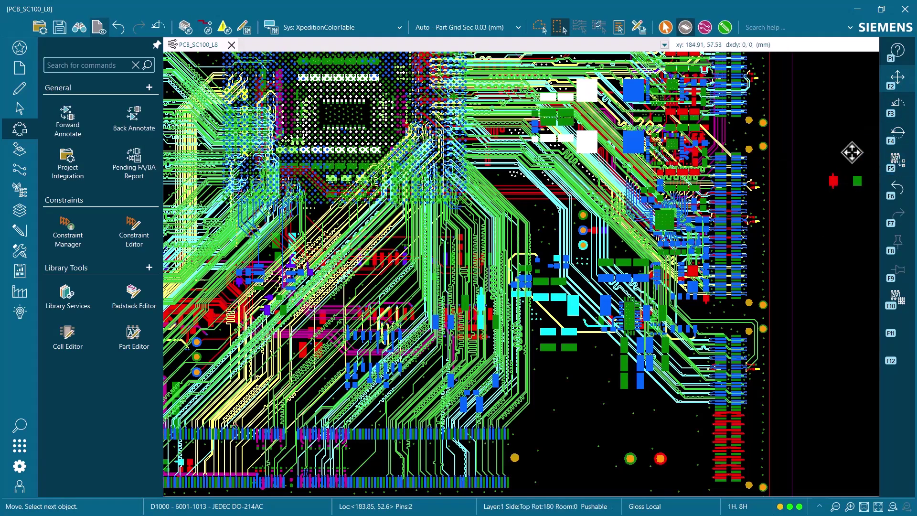
# Undo the D1000 placement, fit the whole board in view and end the move command
pyautogui.hotkey('ctrl', 'z')
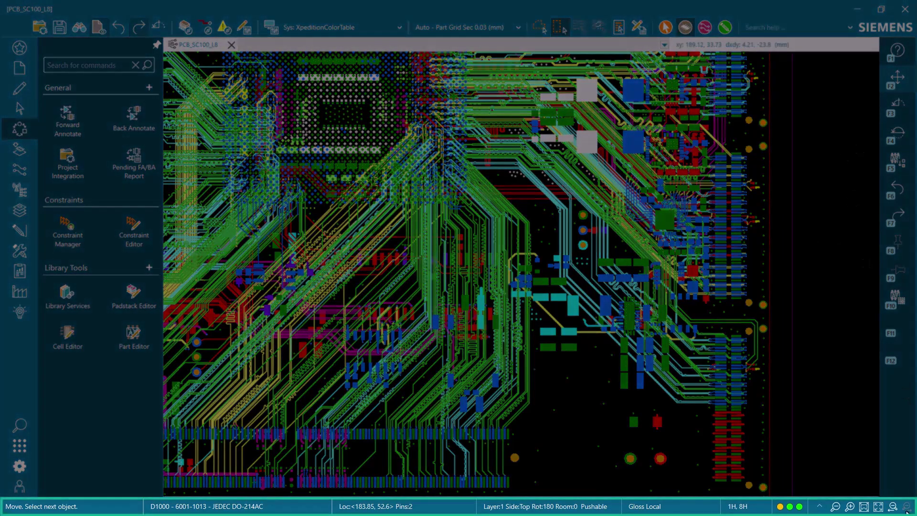
pyautogui.click(881, 510)
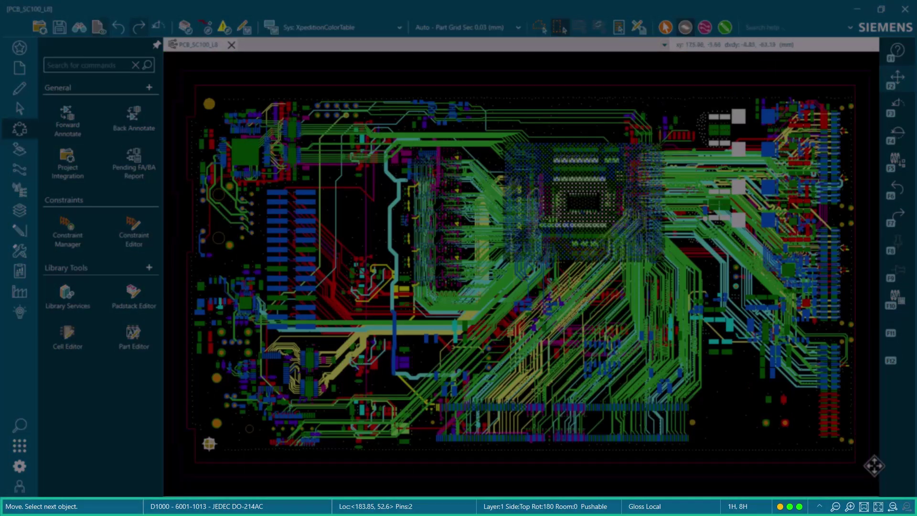
pyautogui.press('Escape')
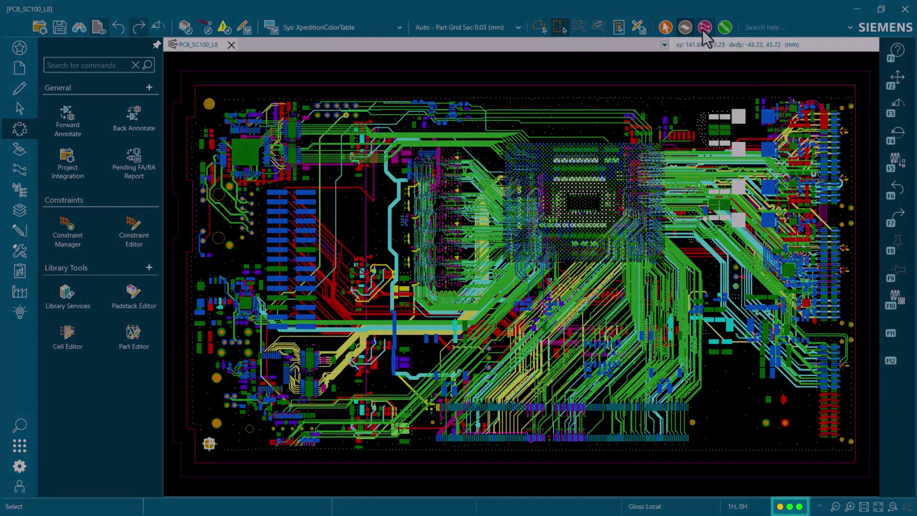
# Switch the layout to Route Mode, check the view options, and select then deselect a trace
pyautogui.click(703, 30)
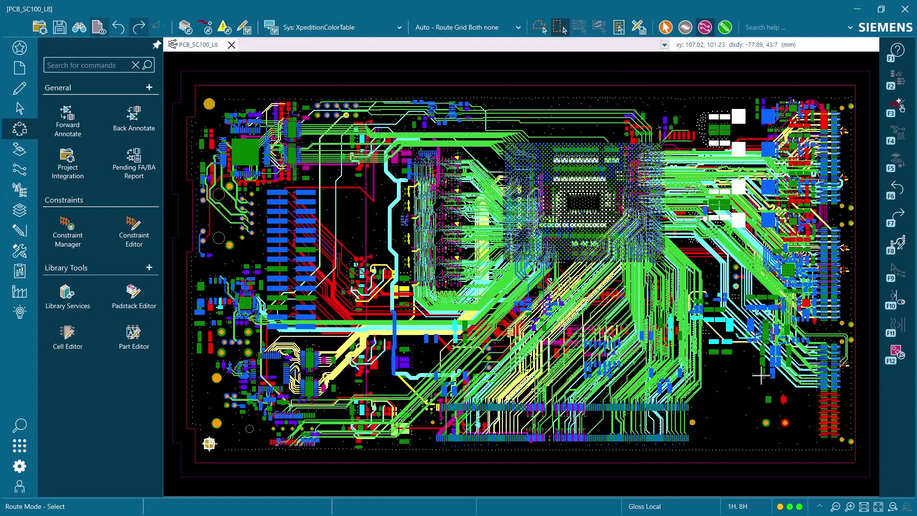
pyautogui.click(821, 507)
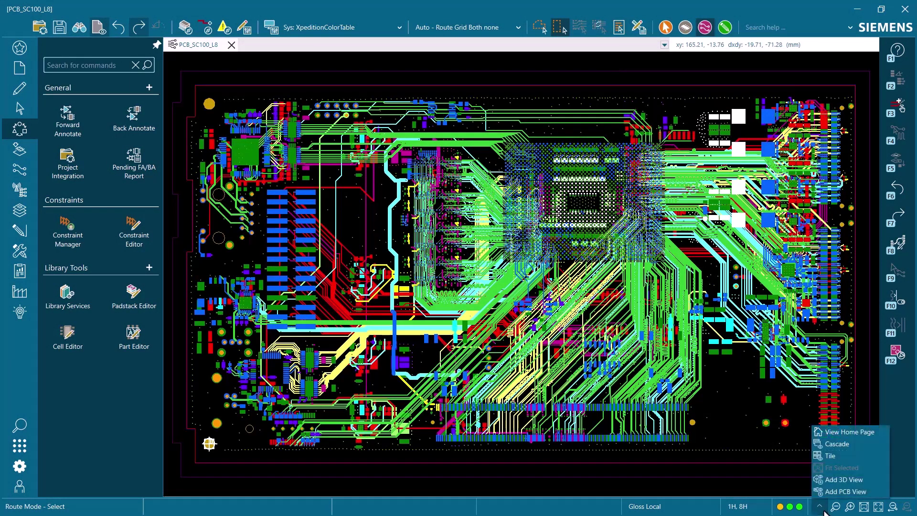
pyautogui.click(430, 485)
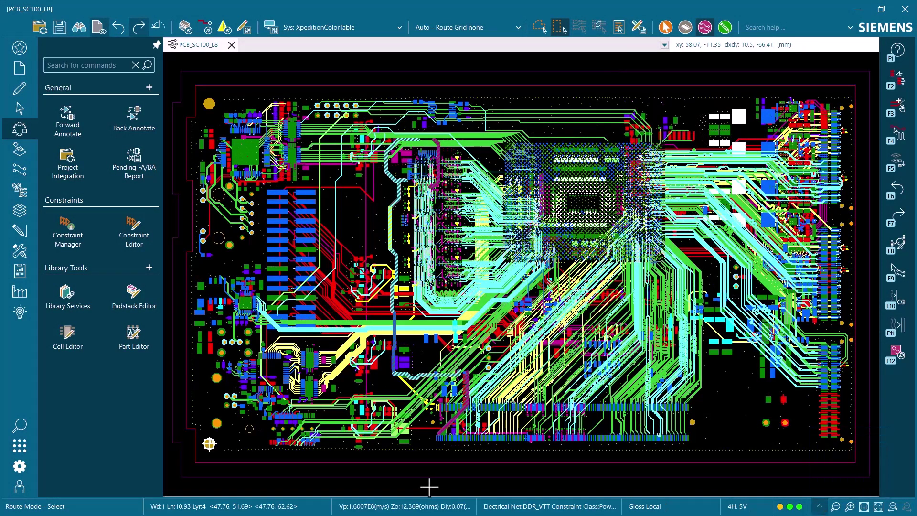
pyautogui.click(429, 486)
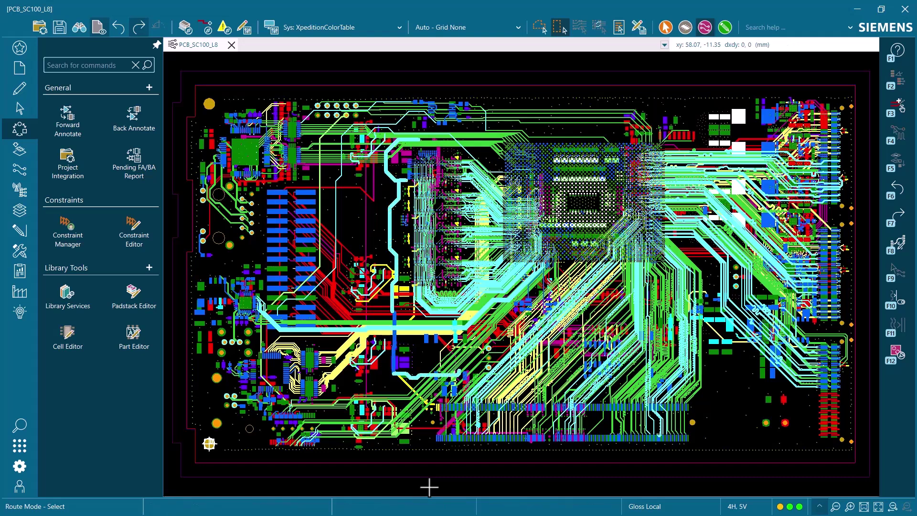
pyautogui.click(29, 44)
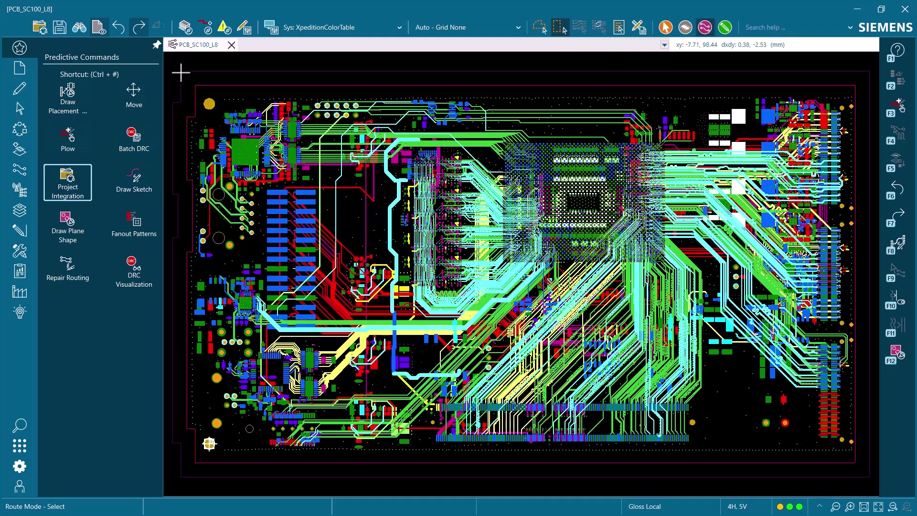
# Return the layout to Place Mode and bring up the empty command search
pyautogui.click(688, 29)
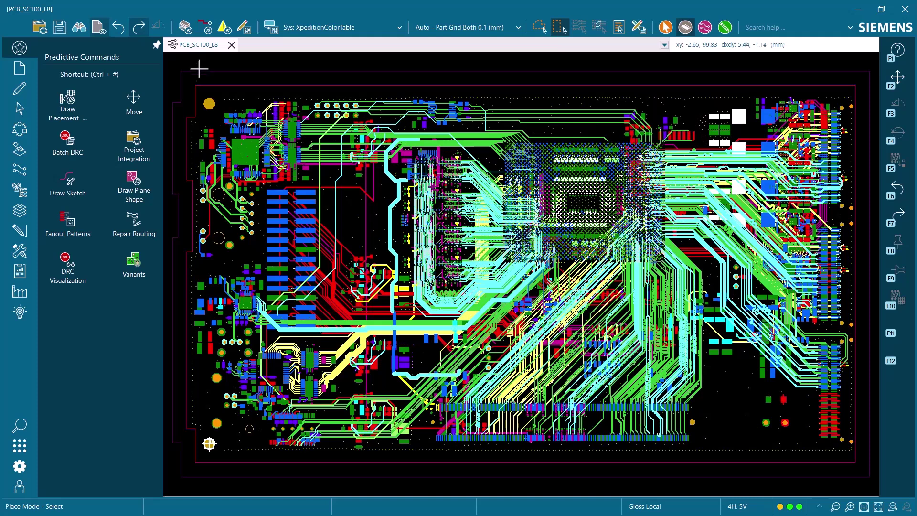
pyautogui.click(21, 425)
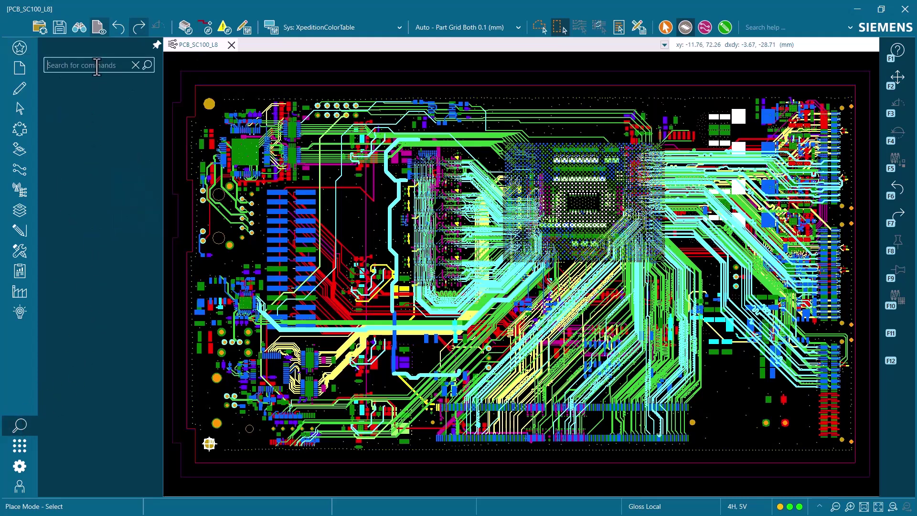
# Search the commands for 'route' and scroll through the matches
pyautogui.write('route')
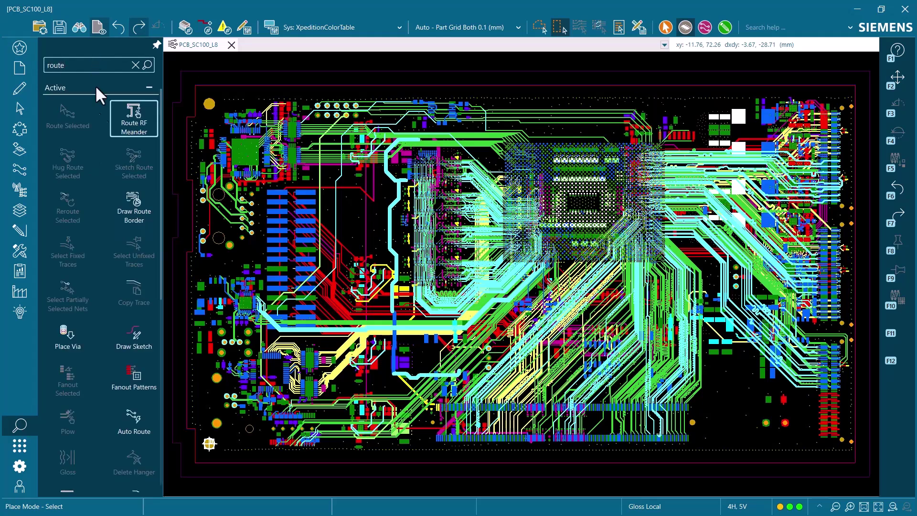
pyautogui.scroll(-5, 80, 179)
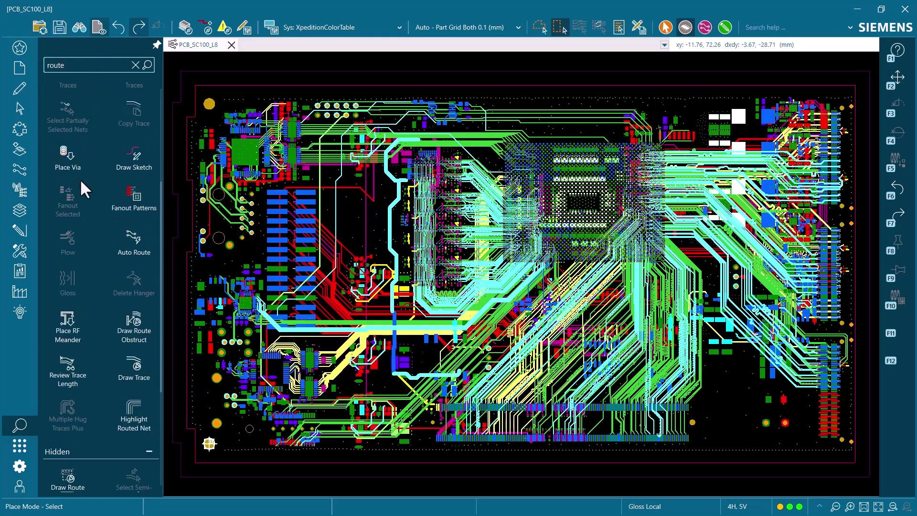
pyautogui.scroll(-4, 80, 179)
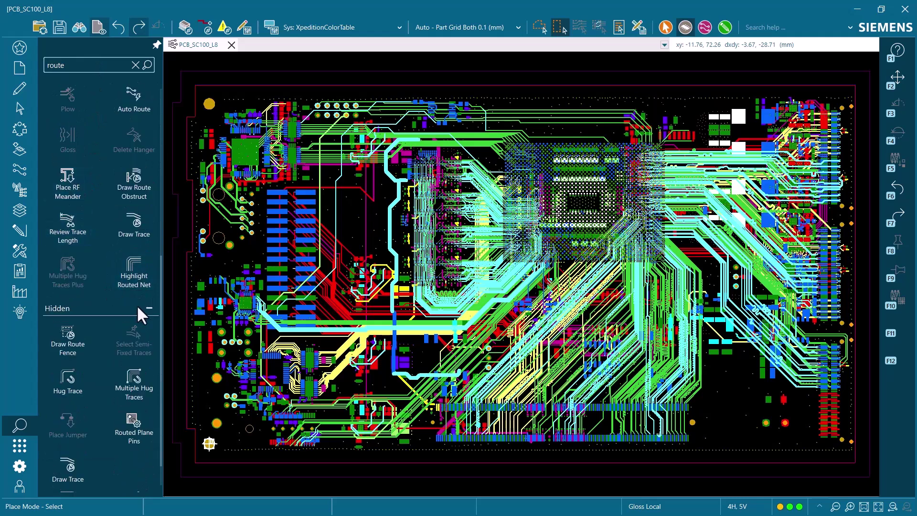
pyautogui.scroll(9, 93, 298)
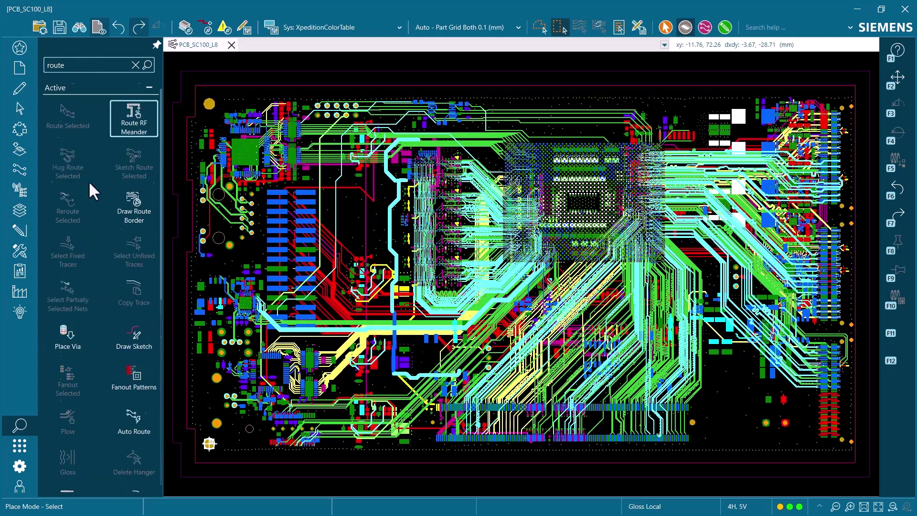
# Replace the search with 'footprint' to list Cell Editor, Replace Cell and Library Manager
pyautogui.doubleClick(48, 65)
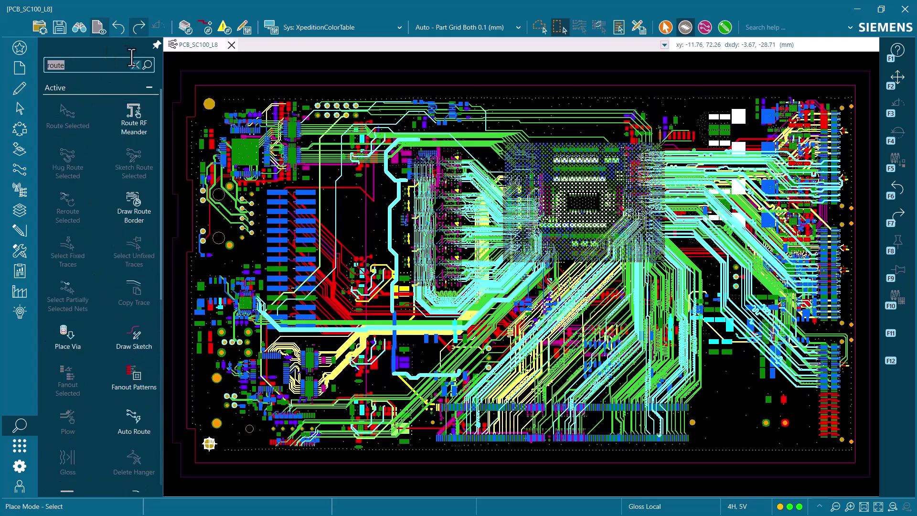
pyautogui.write('footprint')
pyautogui.press('Return')
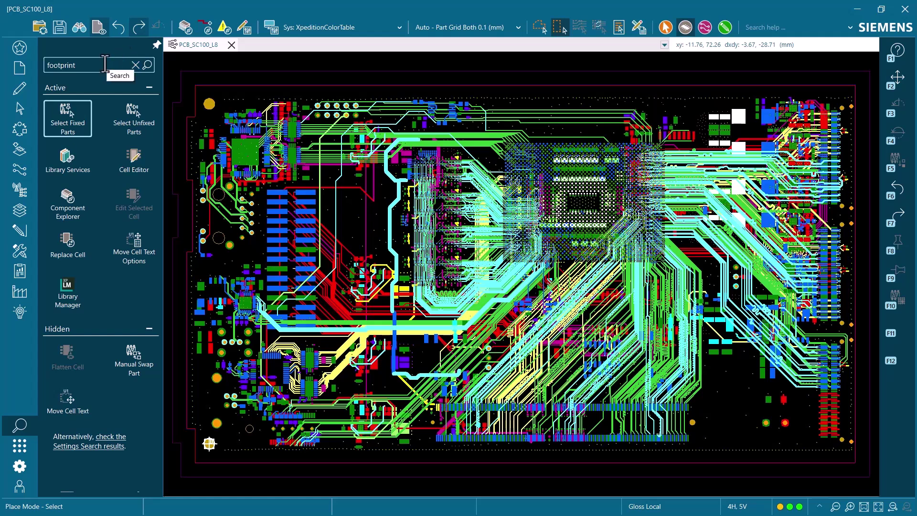
# Filter the routing commands down to Plow by searching 'plow'
pyautogui.click(19, 169)
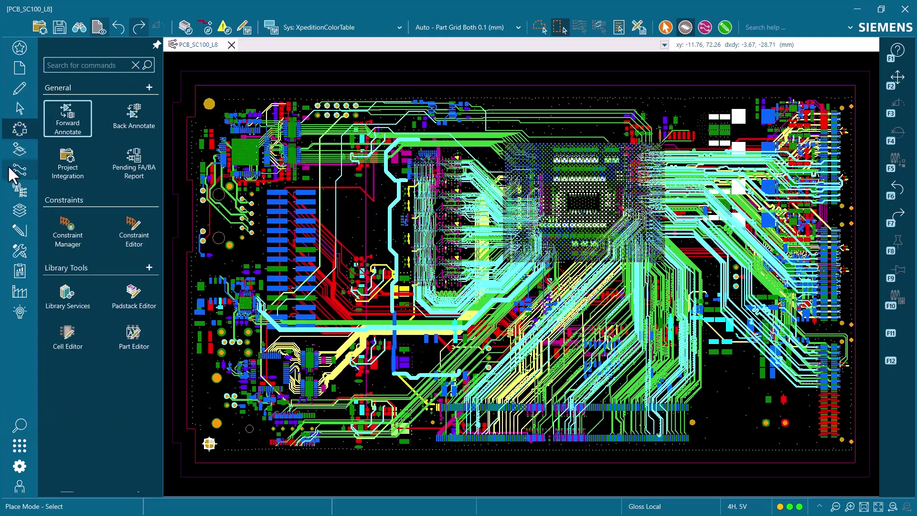
pyautogui.click(72, 67)
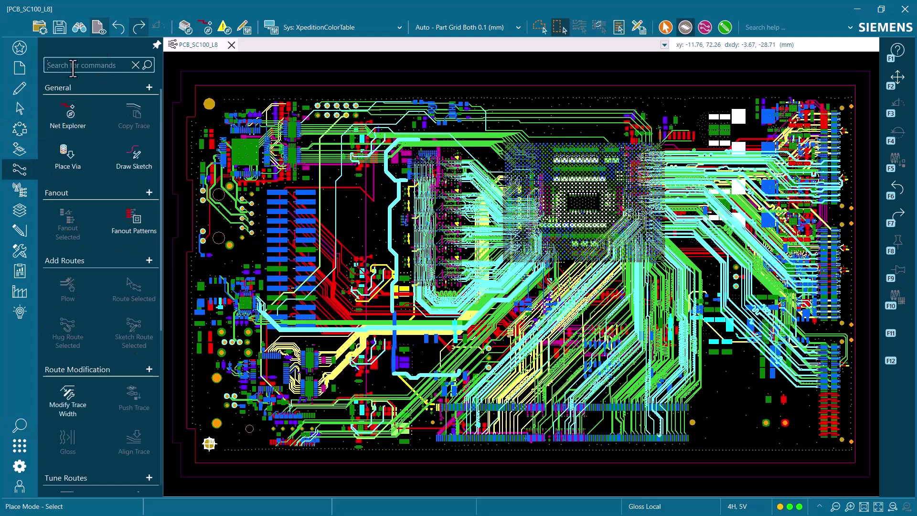
pyautogui.write('plow')
pyautogui.press('Return')
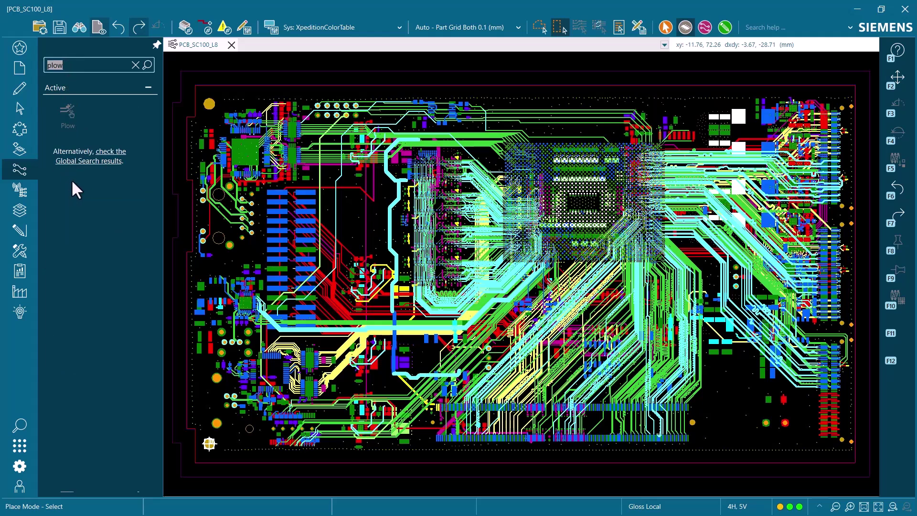
pyautogui.click(18, 444)
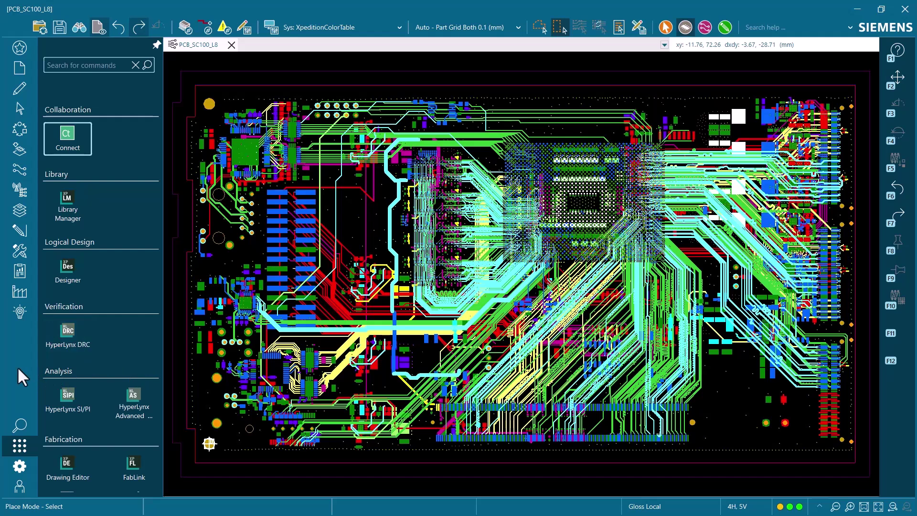
# Open Settings on the Customize page with Standard-custom skin and 10 predictive commands
pyautogui.click(19, 466)
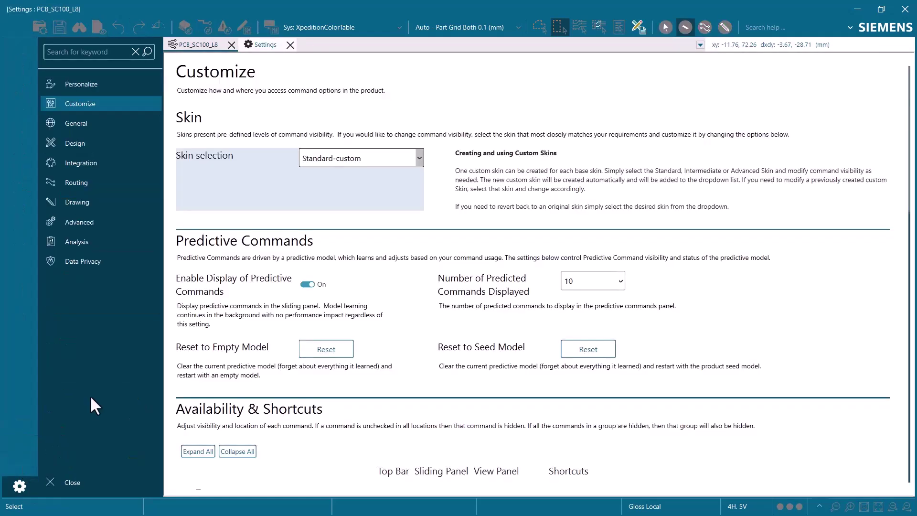
# Browse the Personalize, Design, Integration and Routing settings pages, returning to Personalize
pyautogui.click(92, 84)
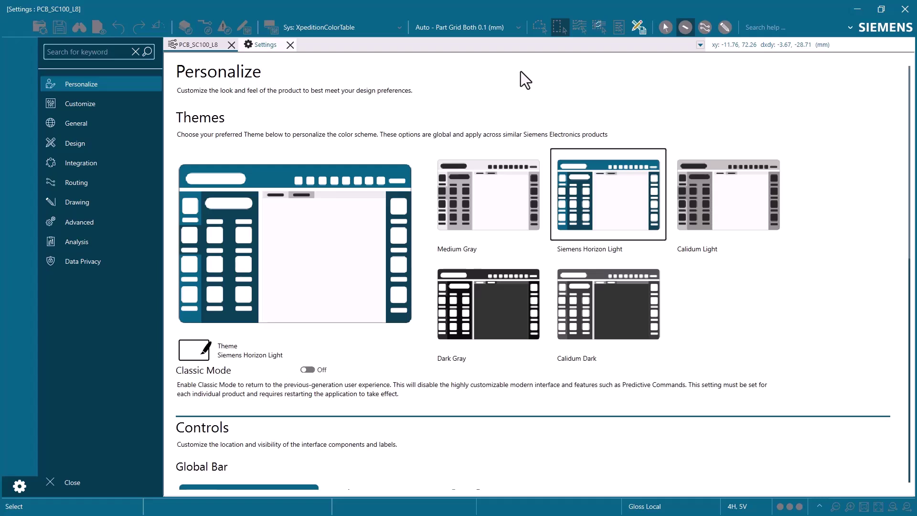
pyautogui.click(99, 144)
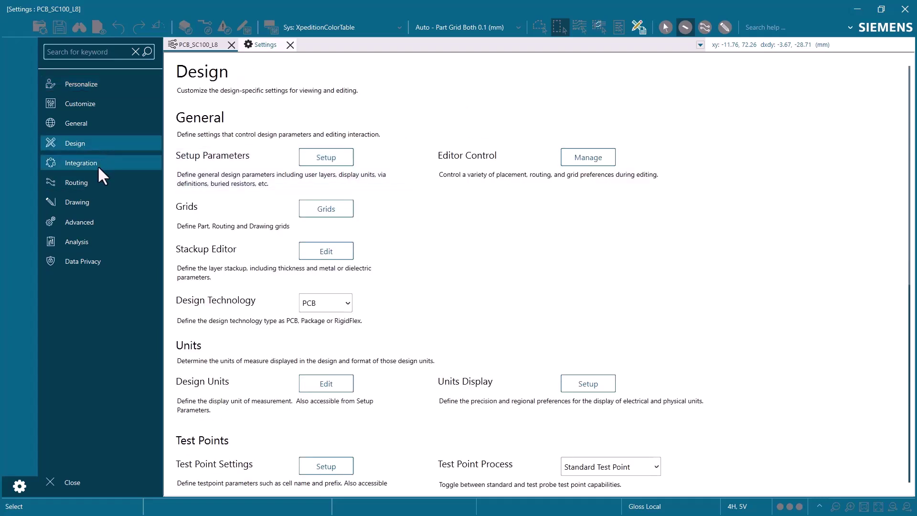
pyautogui.click(98, 165)
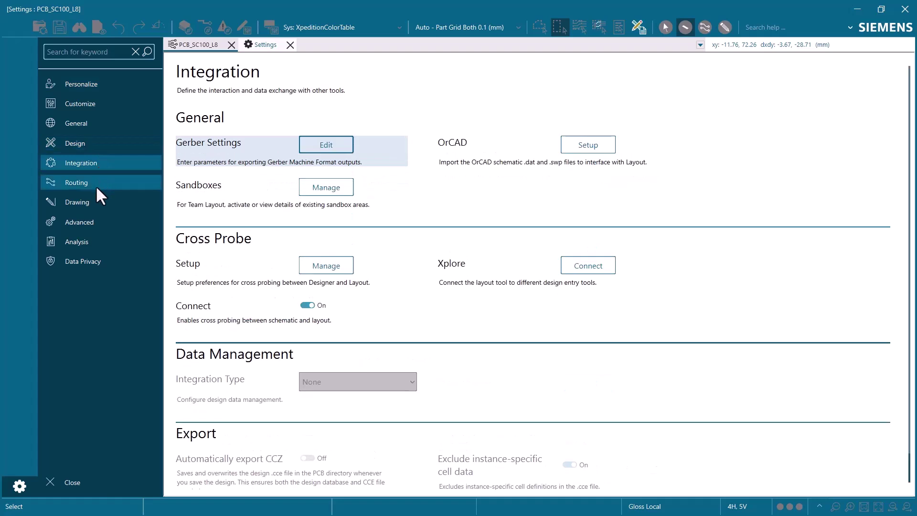
pyautogui.click(96, 186)
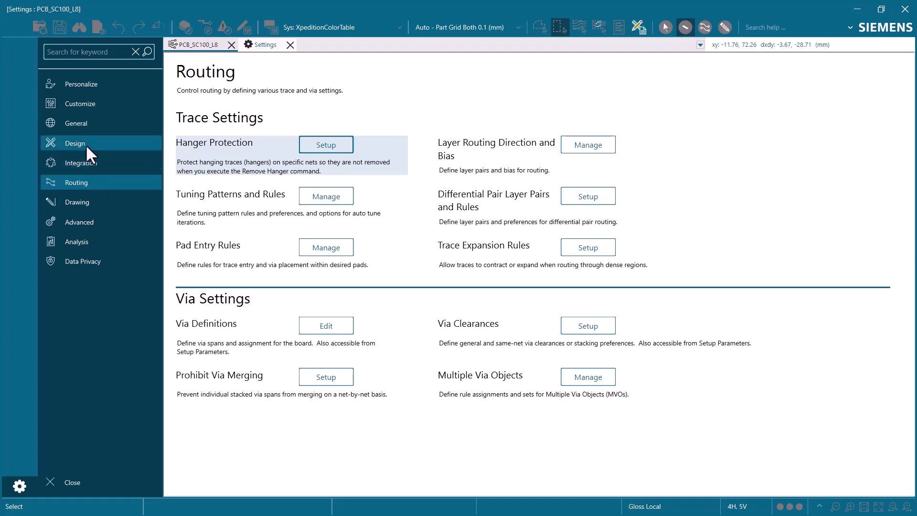
pyautogui.click(75, 84)
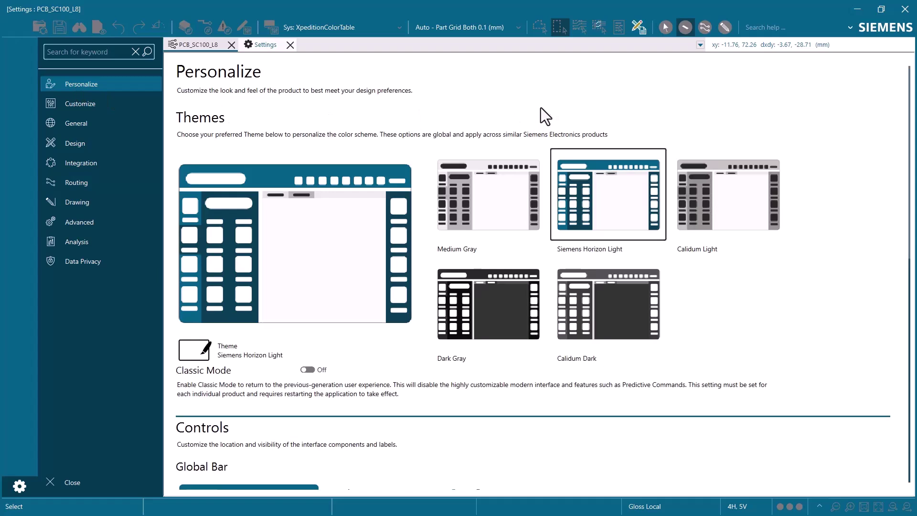
# View the Routing page's Tuning Patterns and Rules manager, then return to Personalize
pyautogui.click(76, 182)
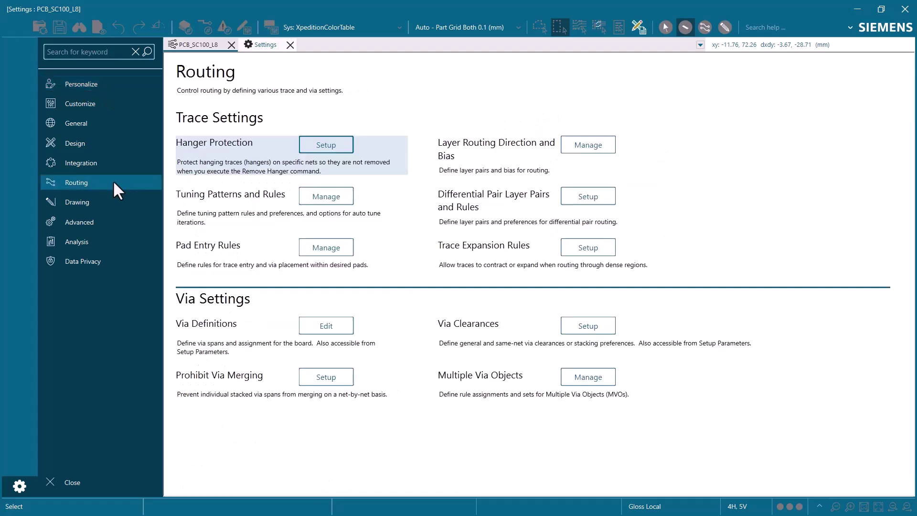
pyautogui.click(326, 196)
pyautogui.click(901, 92)
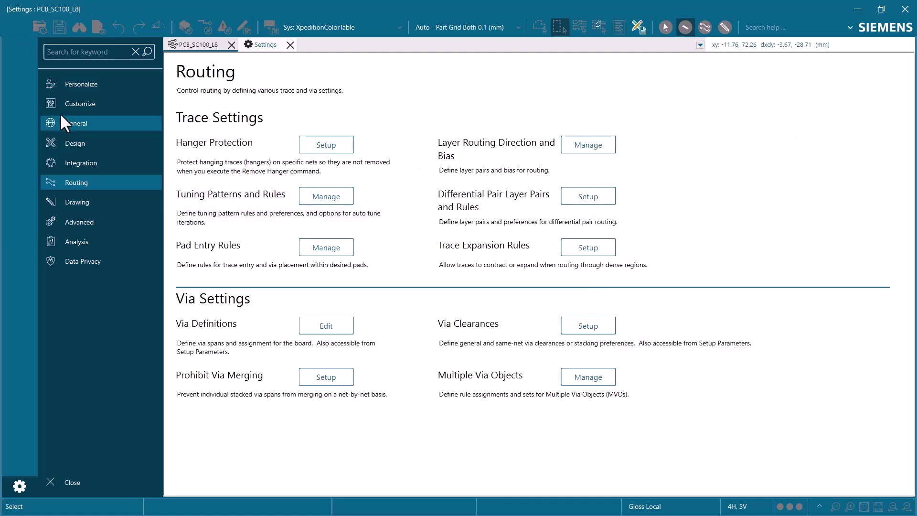
pyautogui.click(73, 85)
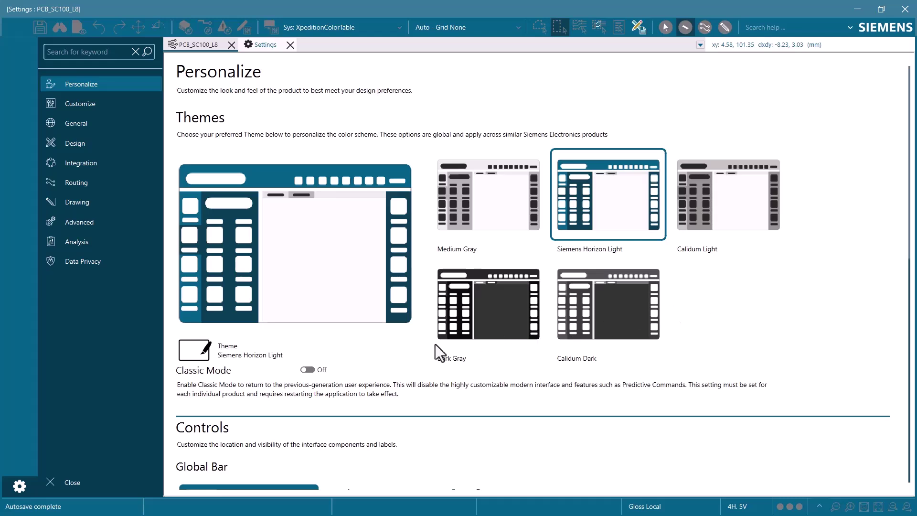
pyautogui.click(477, 209)
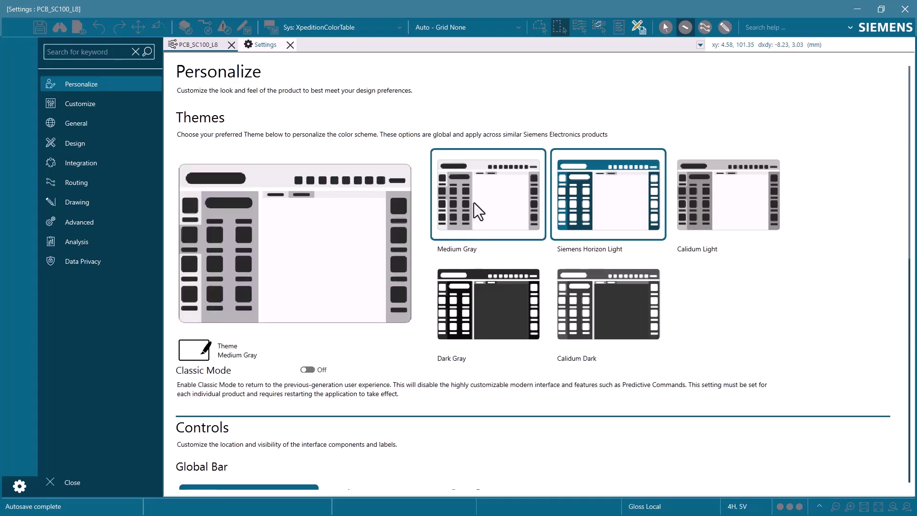
pyautogui.click(473, 299)
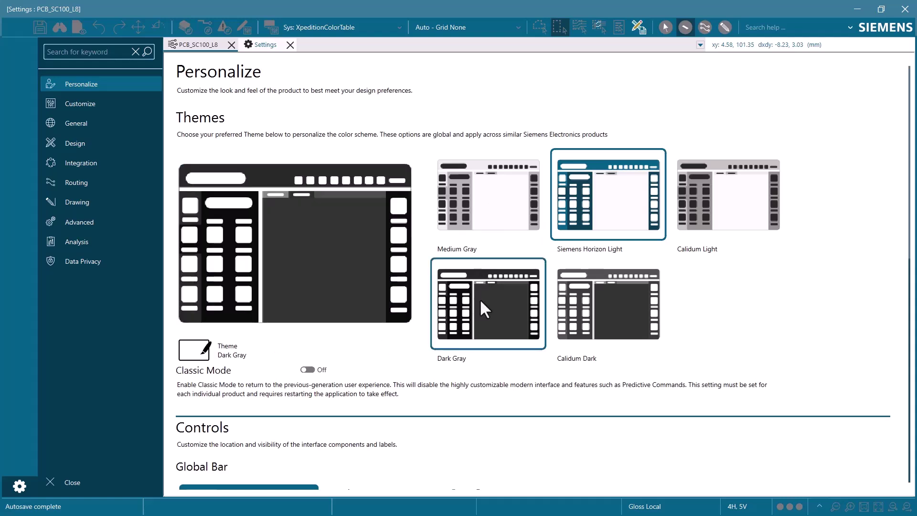
pyautogui.click(587, 304)
pyautogui.click(735, 218)
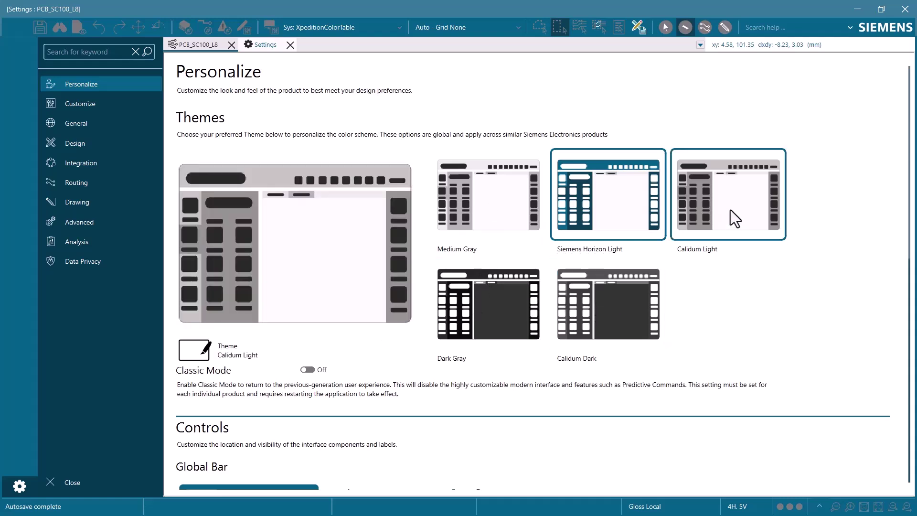
pyautogui.click(470, 214)
pyautogui.click(595, 208)
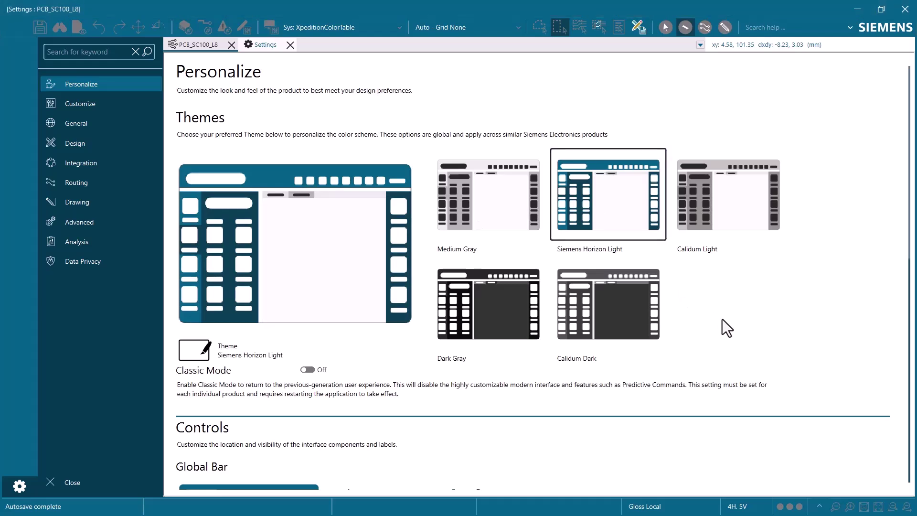
# Change the command skin from Advanced to Standard in Customize settings
pyautogui.click(91, 104)
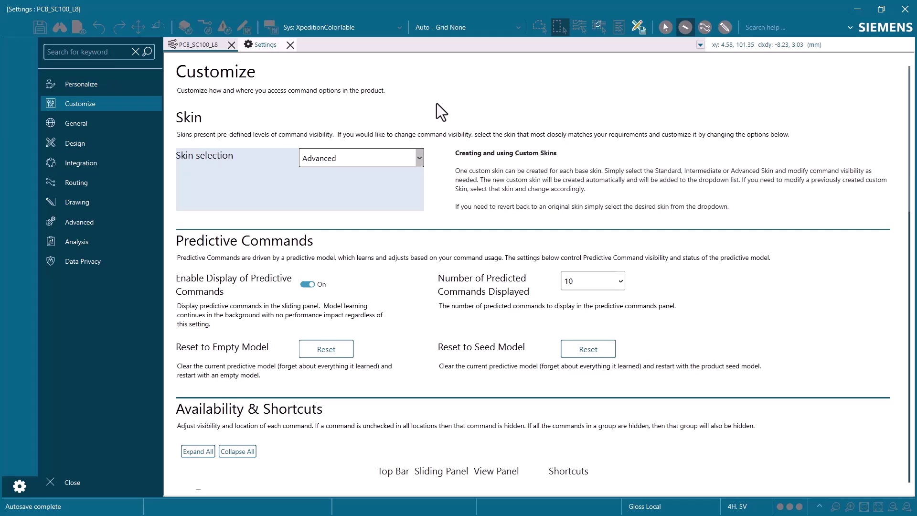
pyautogui.click(423, 160)
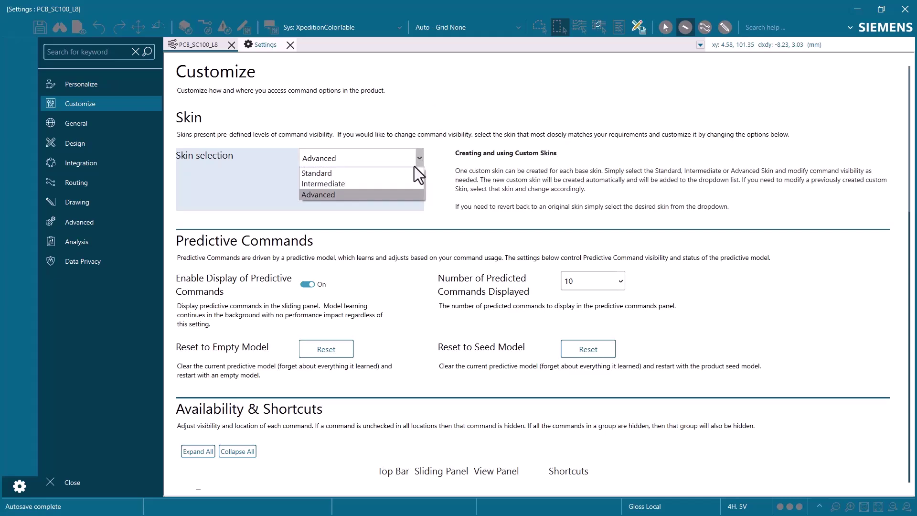
pyautogui.click(411, 173)
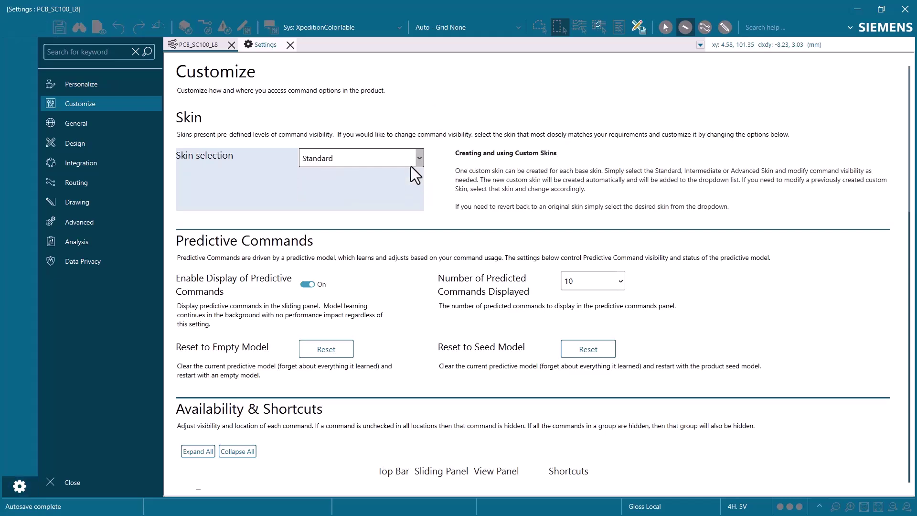
# Pin the Routing command panel open beside the PCB_SC100_L8 layout, then return to Settings
pyautogui.click(181, 45)
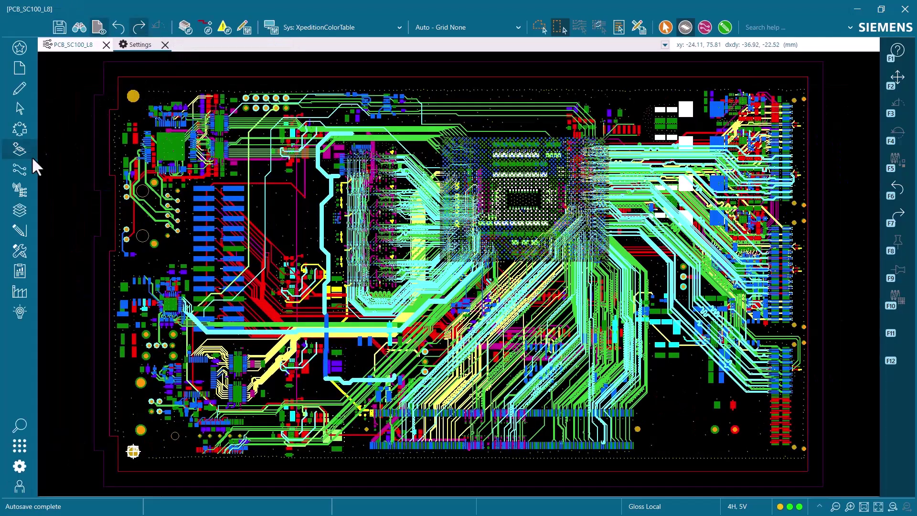
pyautogui.click(19, 167)
pyautogui.scroll(7, 118, 188)
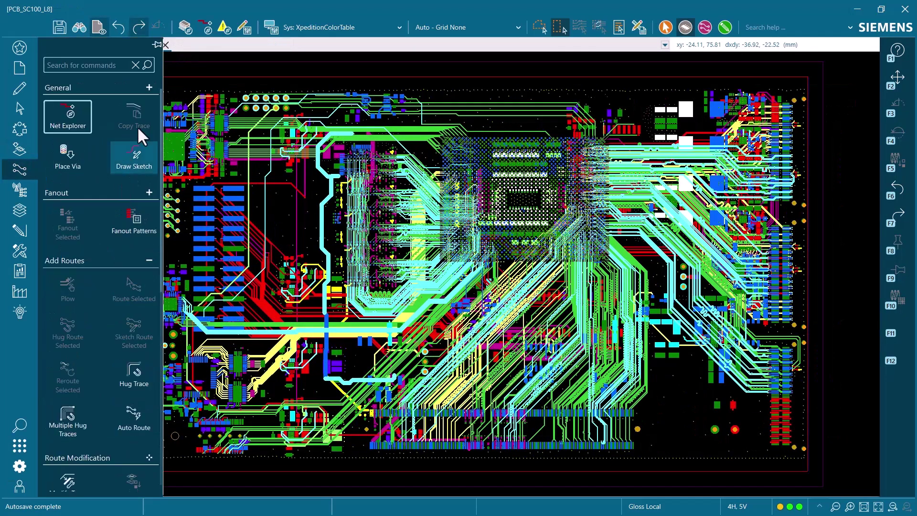
pyautogui.click(156, 45)
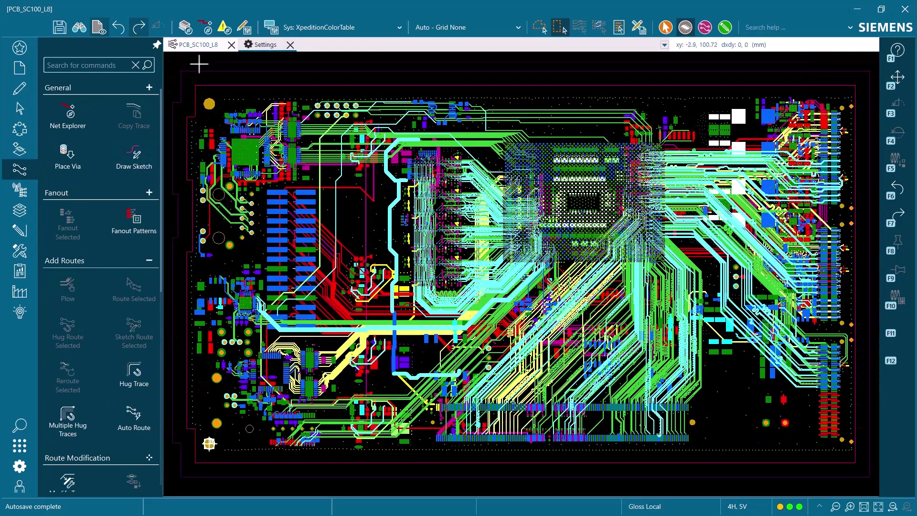
pyautogui.click(268, 45)
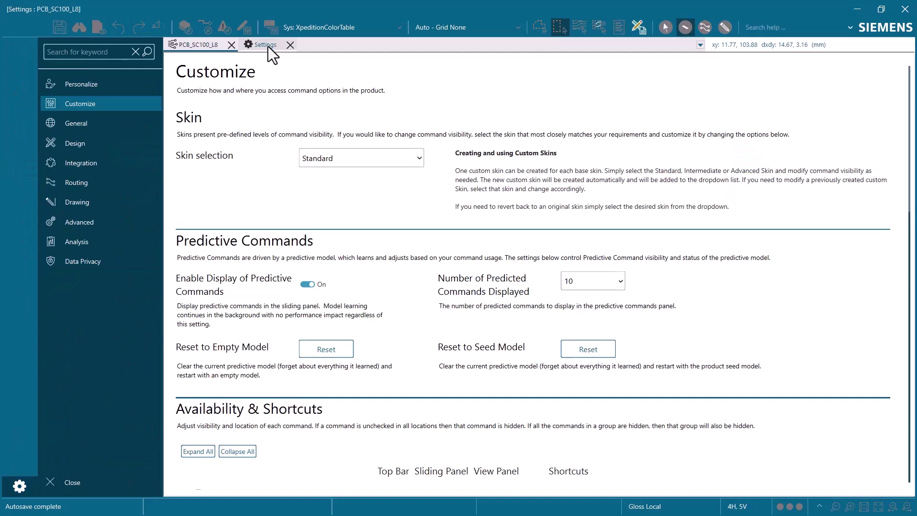
# Switch the skin back to Advanced and scroll the fuller Routing panel on PCB_SC100_L8
pyautogui.click(420, 161)
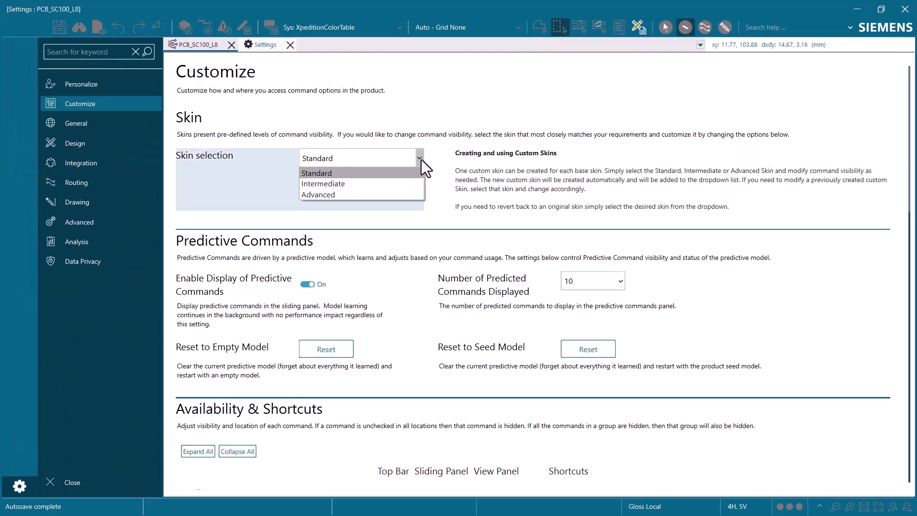
pyautogui.click(400, 194)
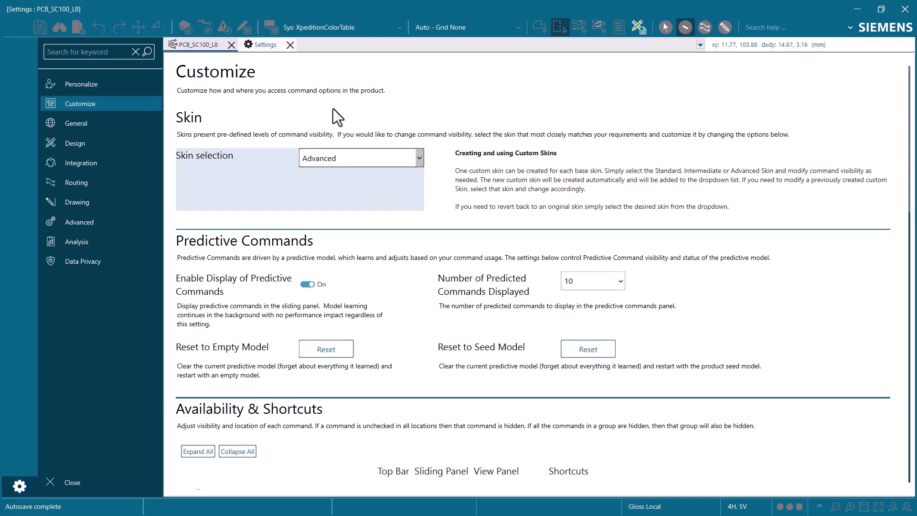
pyautogui.click(199, 44)
pyautogui.scroll(-3, 134, 256)
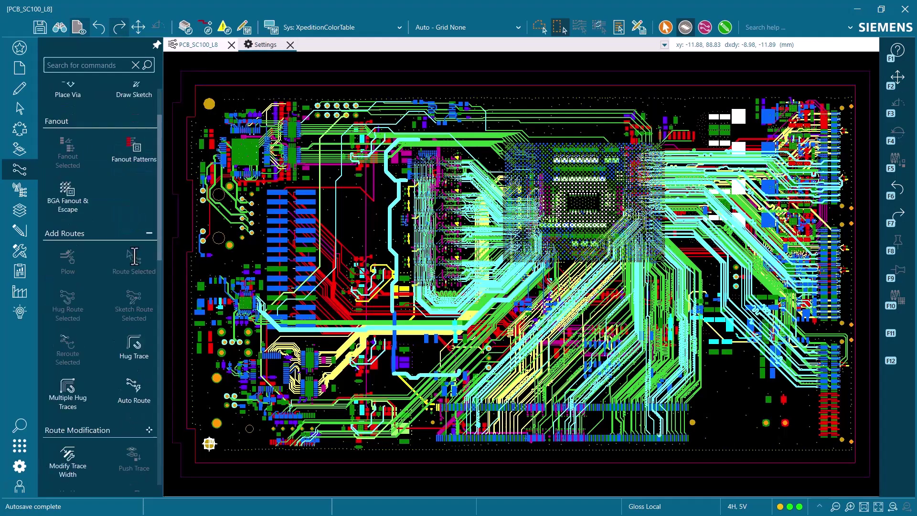
pyautogui.scroll(-8, 134, 256)
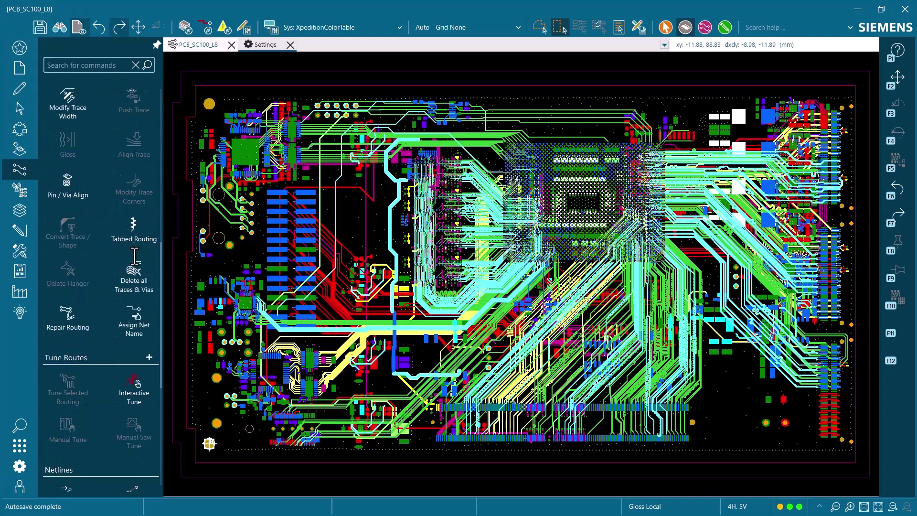
pyautogui.scroll(-10, 134, 257)
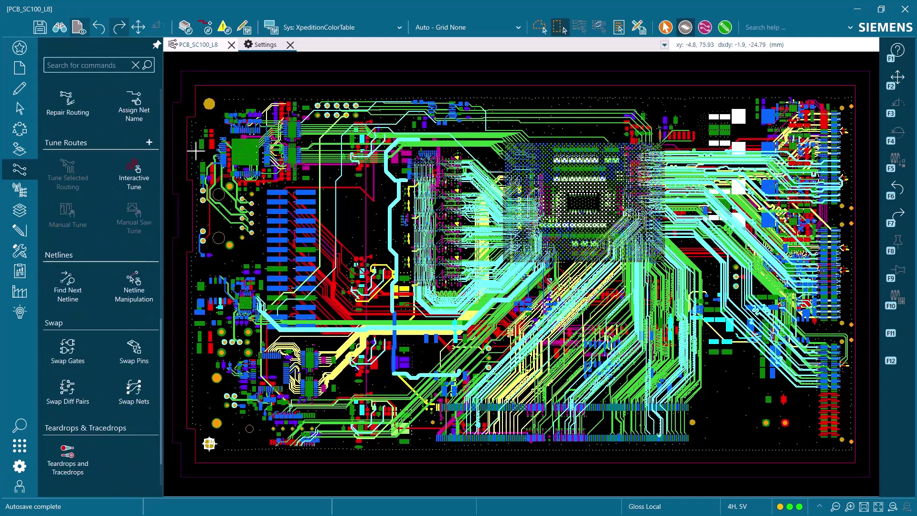
pyautogui.click(263, 44)
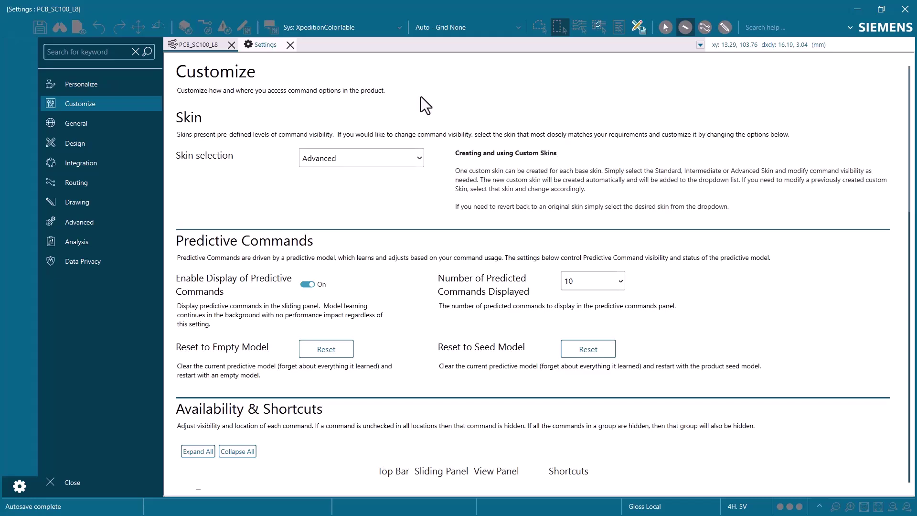
# Close the Settings tab and unpin the Routing command panel so it hides
pyautogui.click(289, 45)
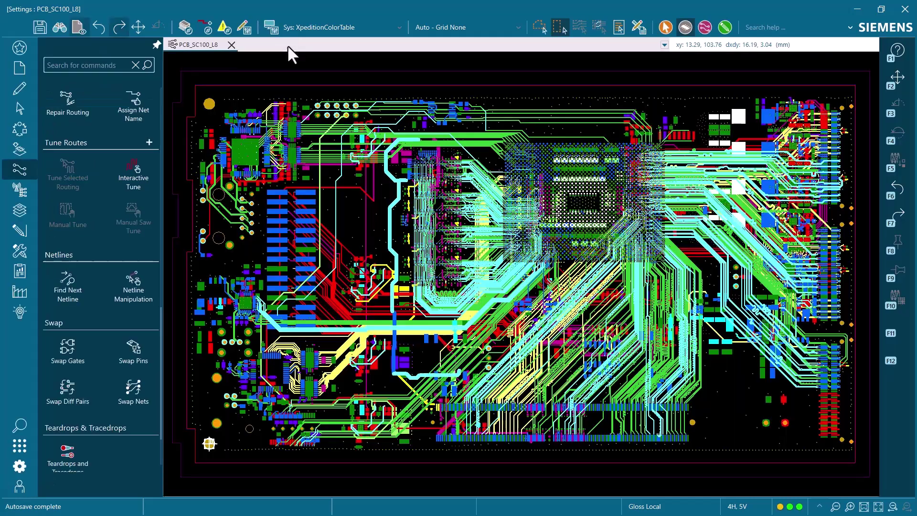
pyautogui.click(154, 45)
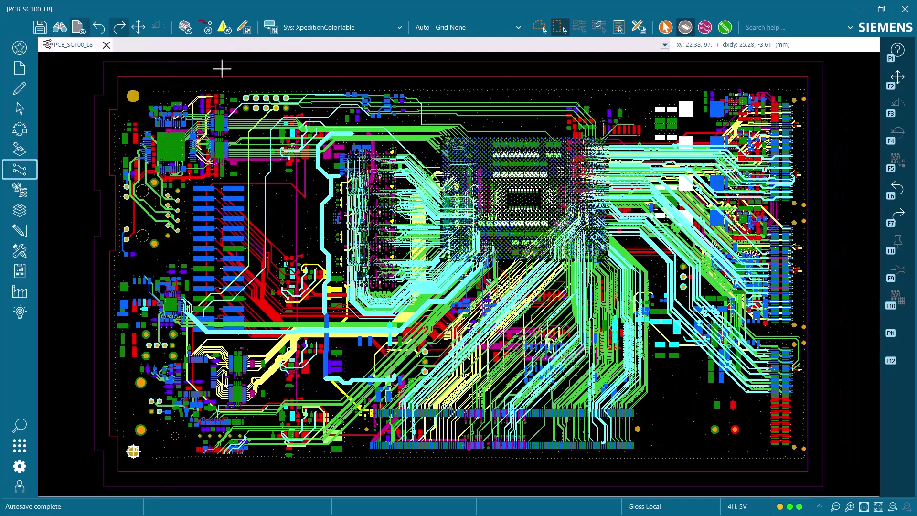